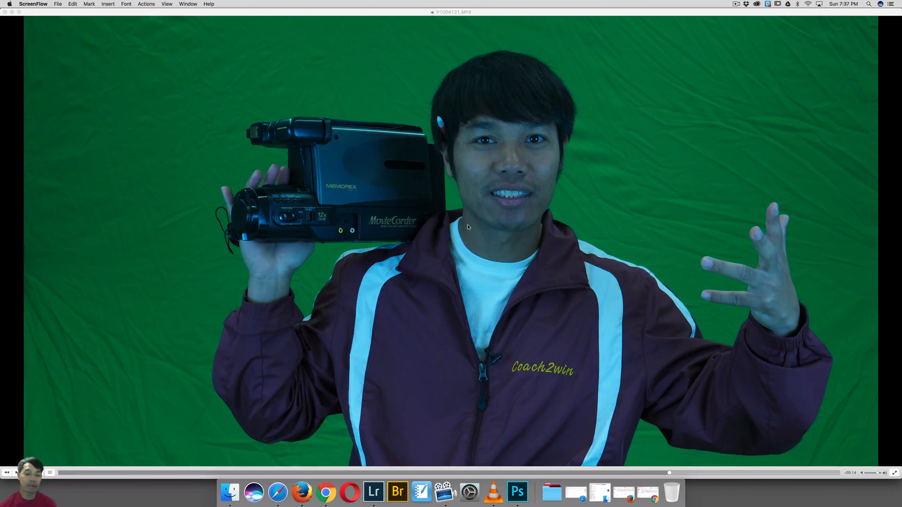
# Step: View the green-screen source video full screen, leave full-screen playback and switch to Lightroom
pyautogui.doubleClick(457, 240)
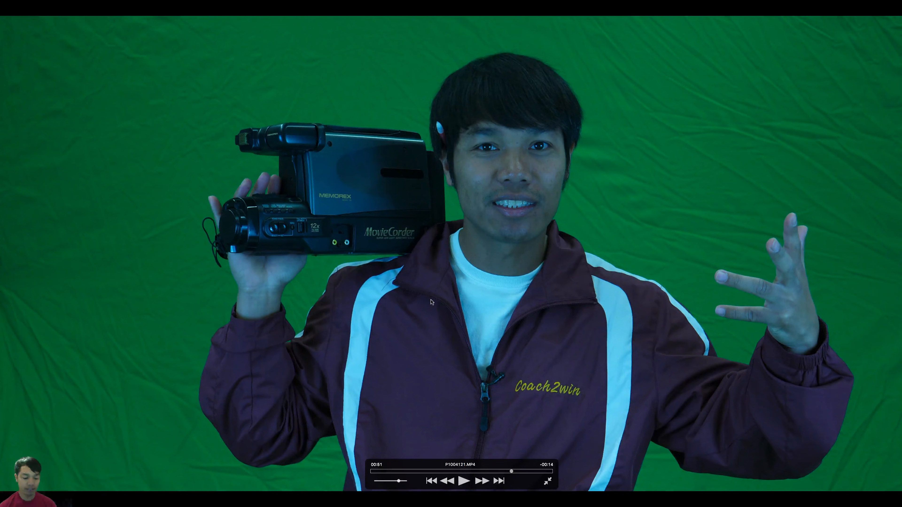
pyautogui.press('Escape')
pyautogui.click(381, 494)
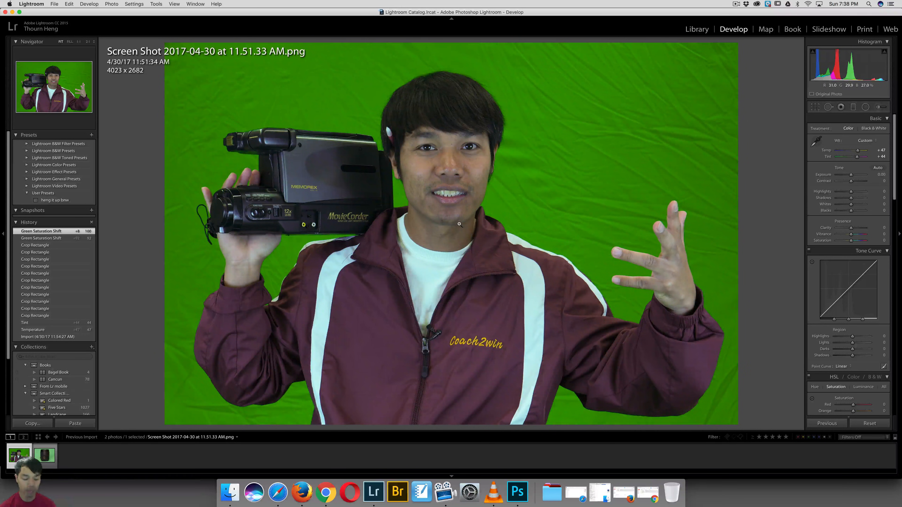
# Step: Compare the green-screen photo with its unedited version and check its crop frame
pyautogui.press('\\')
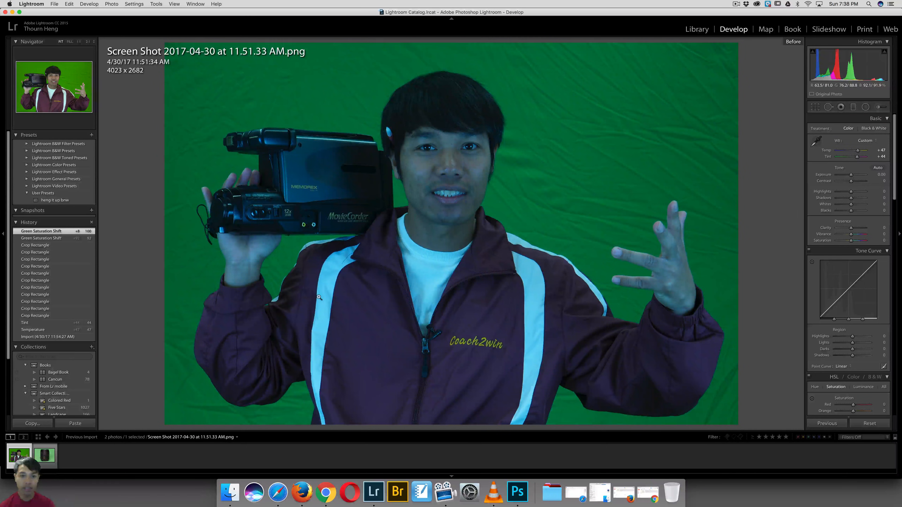
pyautogui.press('\\')
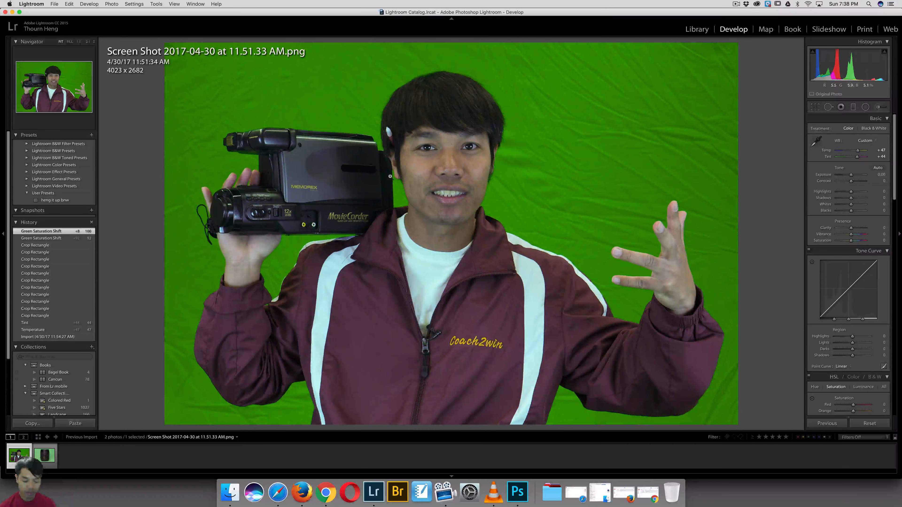
pyautogui.press('r')
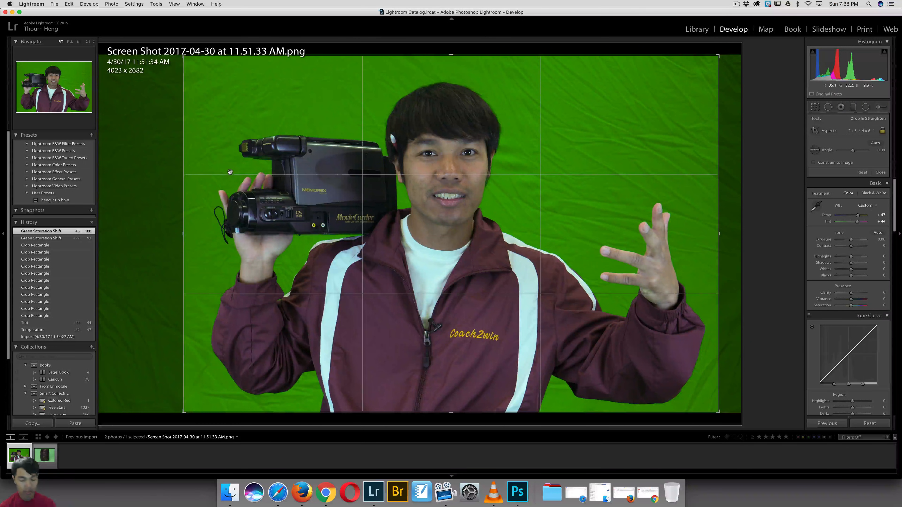
pyautogui.press('Return')
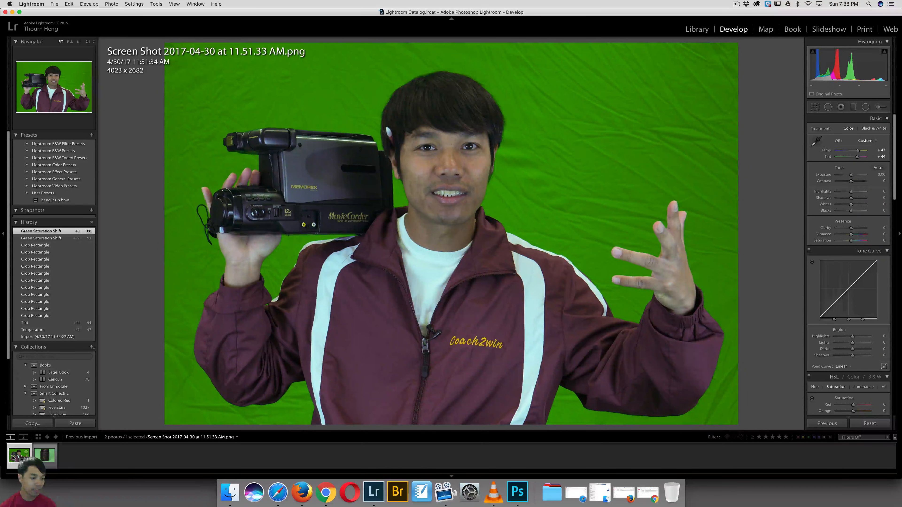
# Step: Open the green-screen photo in Adobe Photoshop CC 2017 as a copy with Lightroom adjustments, accepting Open Anyway
pyautogui.rightClick(16, 456)
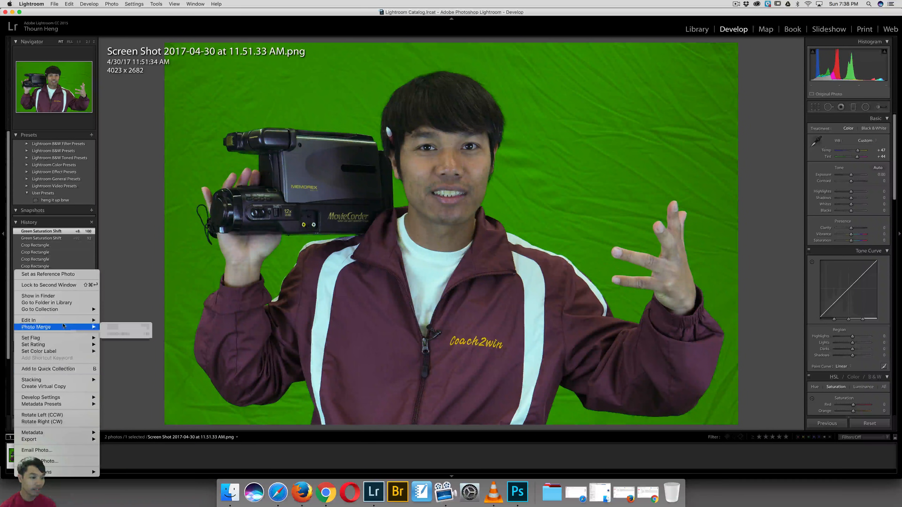
pyautogui.moveTo(65, 321)
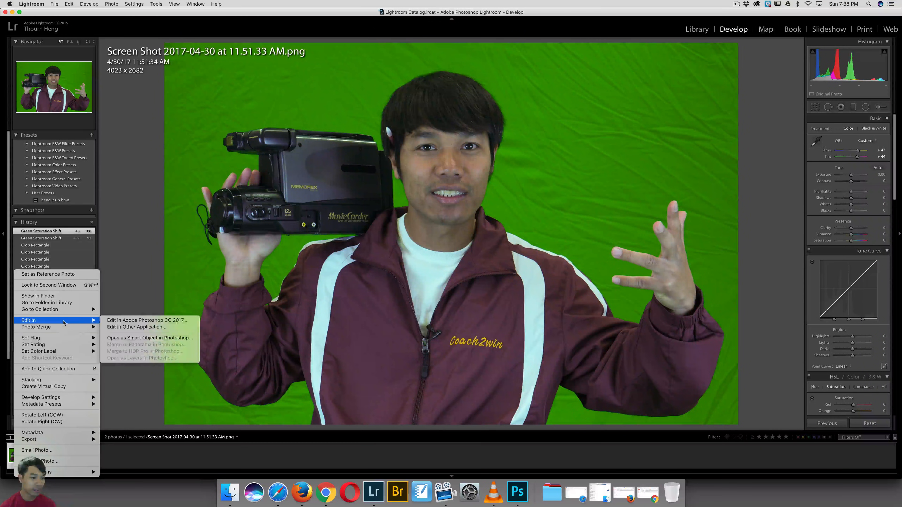
pyautogui.click(149, 321)
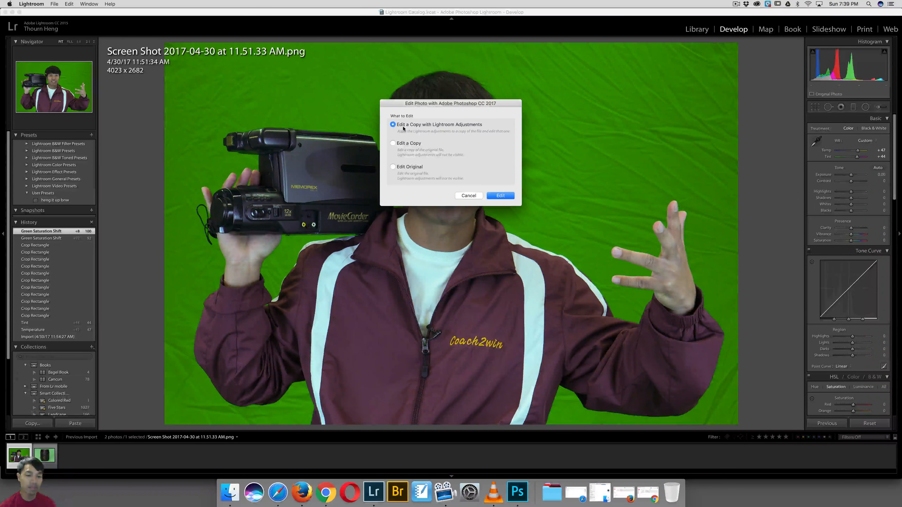
pyautogui.click(497, 196)
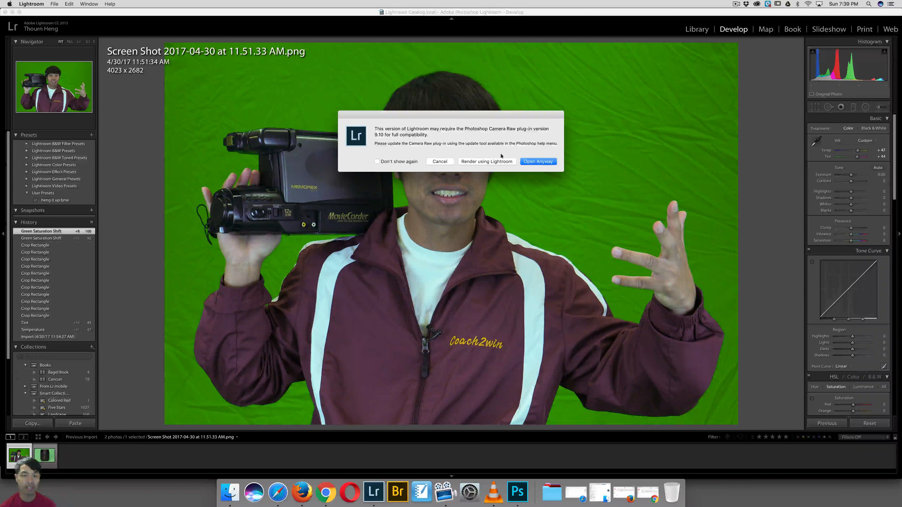
pyautogui.click(533, 162)
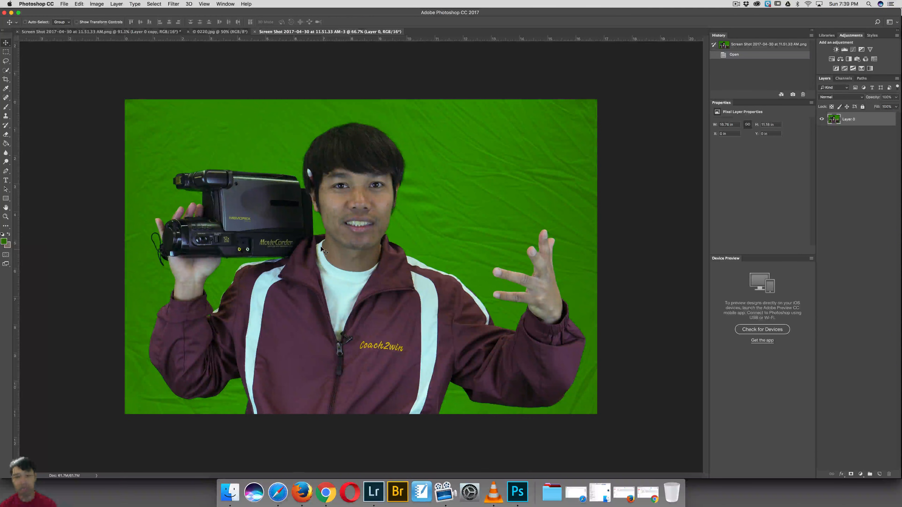
# Step: Look at the finished temple-background composite, return to the newly opened green-screen photo and fit it to the window
pyautogui.click(134, 33)
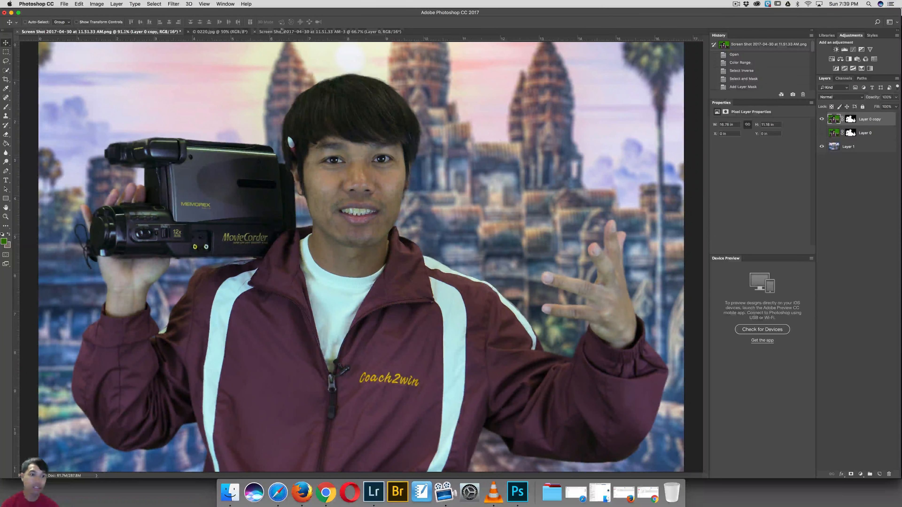
pyautogui.click(330, 31)
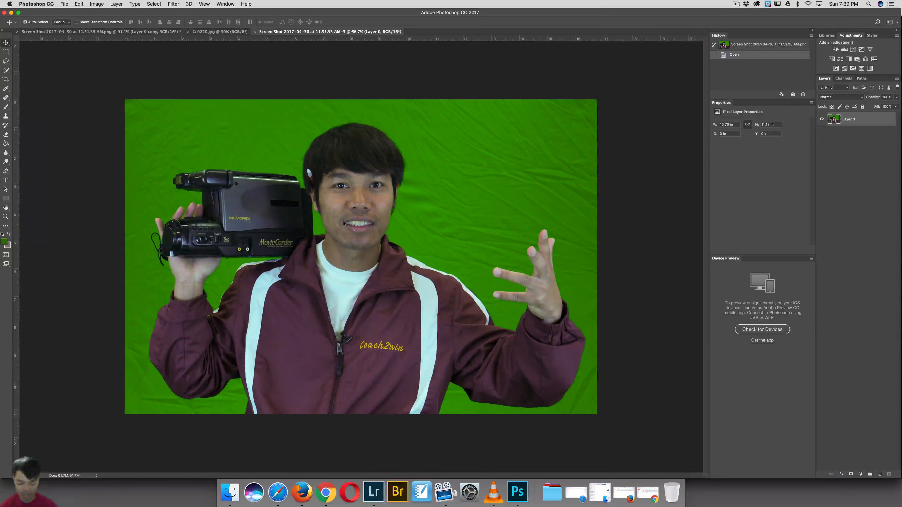
pyautogui.press('super+0')
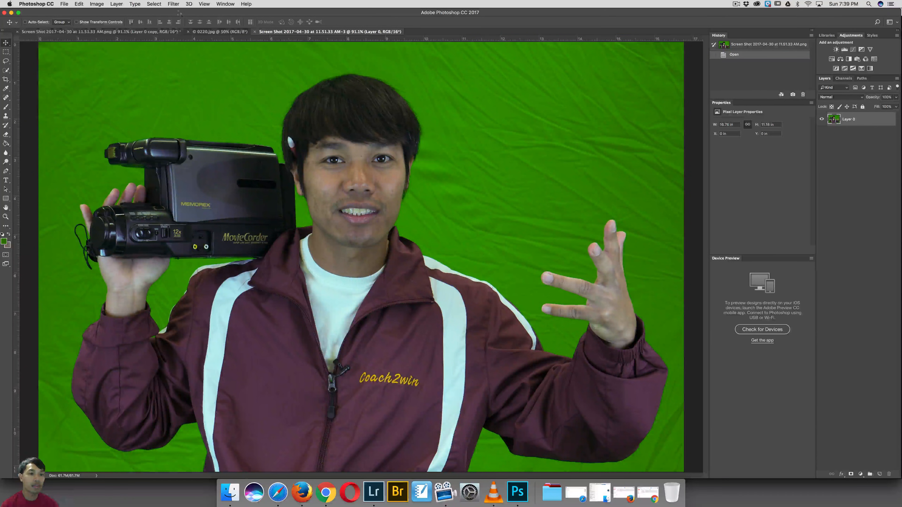
# Step: Select the green backdrop with Color Range using Sampled Colors, sampling shades across the backdrop around the man
pyautogui.click(153, 4)
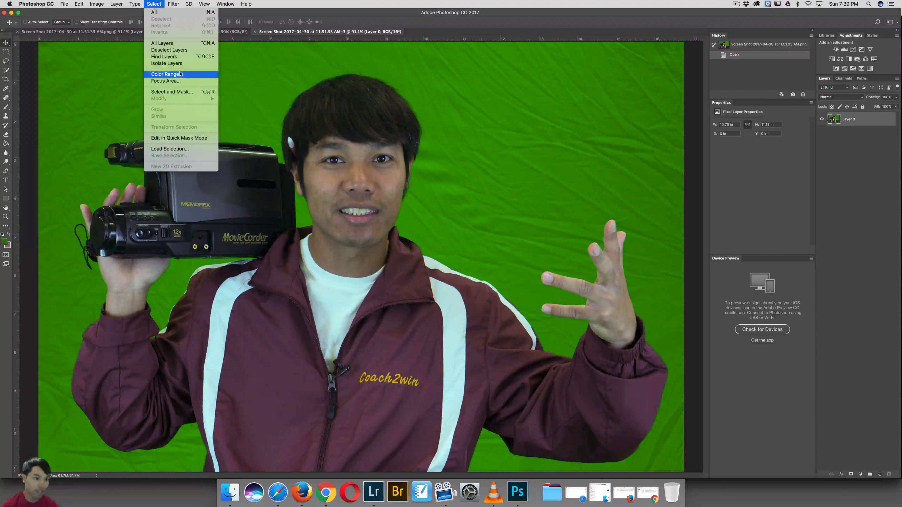
pyautogui.click(167, 74)
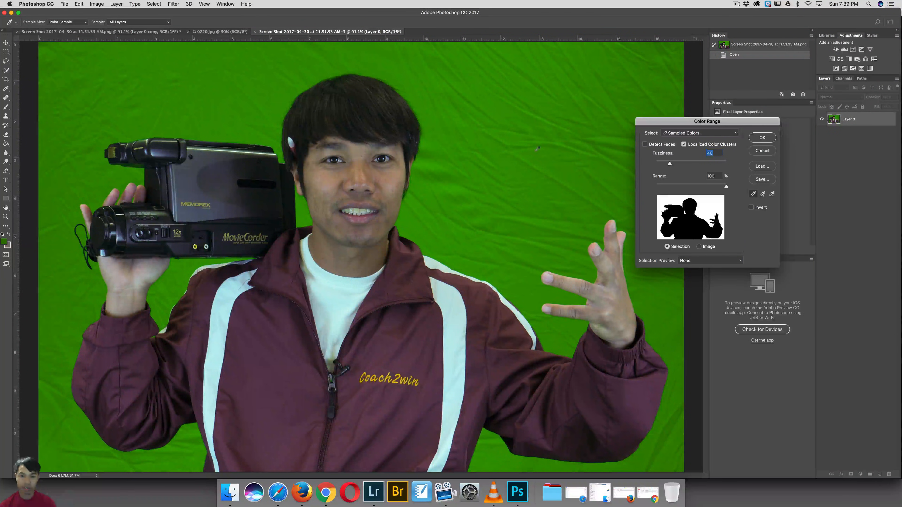
pyautogui.click(540, 132)
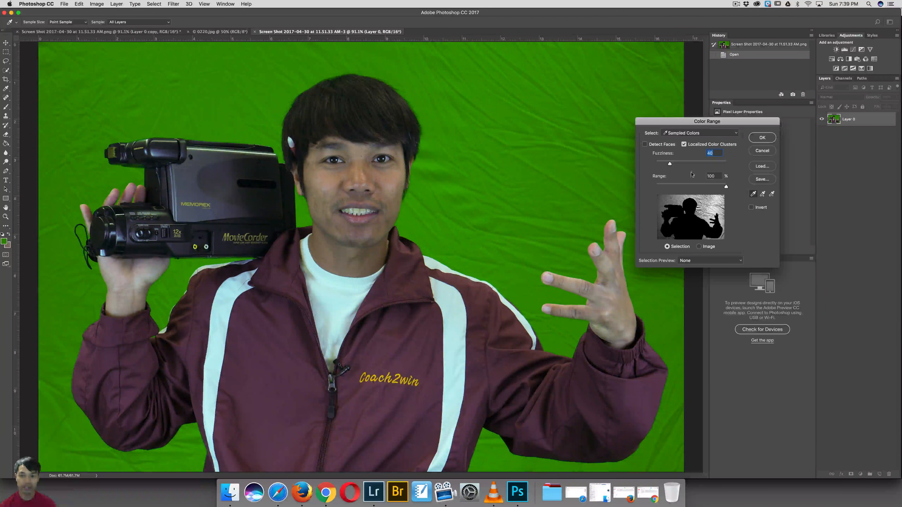
pyautogui.moveTo(575, 166)
pyautogui.mouseDown()
pyautogui.moveTo(582, 118)
pyautogui.moveTo(623, 147)
pyautogui.moveTo(619, 134)
pyautogui.mouseUp()
pyautogui.moveTo(522, 92); pyautogui.dragTo(101, 100)
pyautogui.moveTo(90, 162)
pyautogui.mouseDown()
pyautogui.moveTo(61, 302)
pyautogui.moveTo(58, 408)
pyautogui.moveTo(82, 447)
pyautogui.mouseUp()
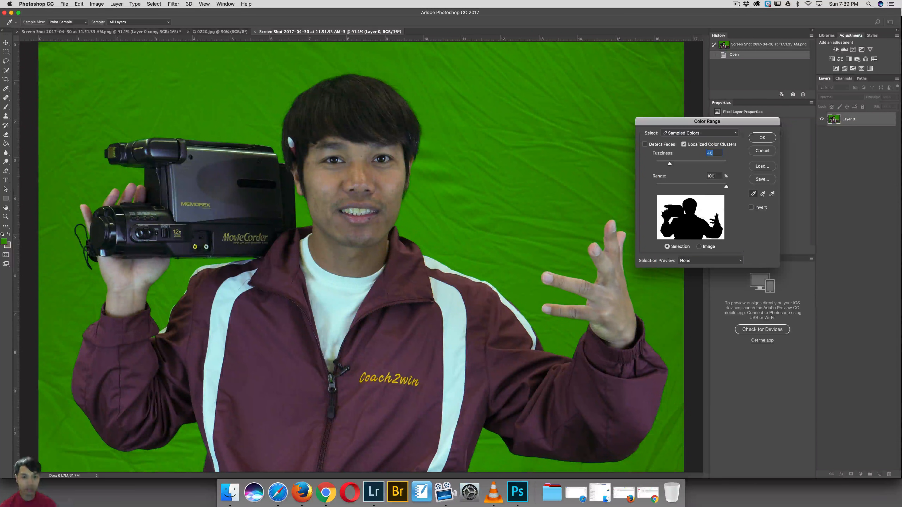
pyautogui.press('alt')
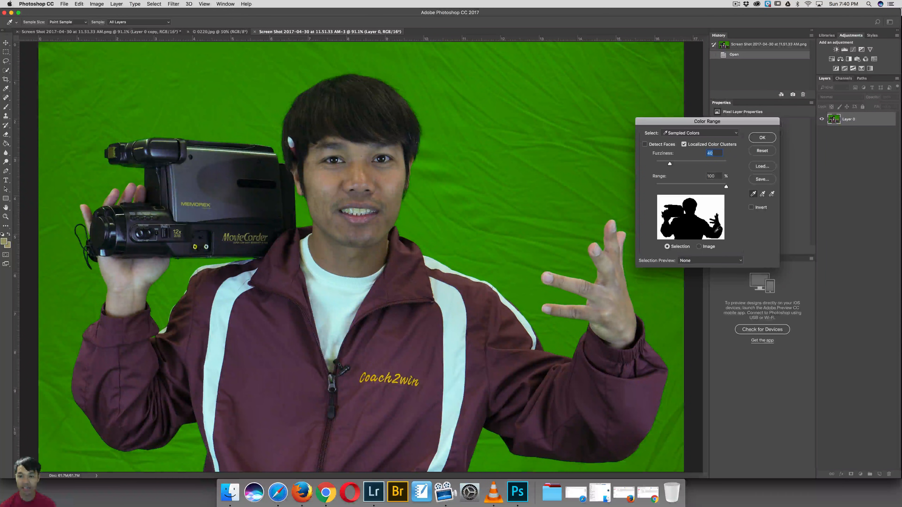
pyautogui.click(734, 134)
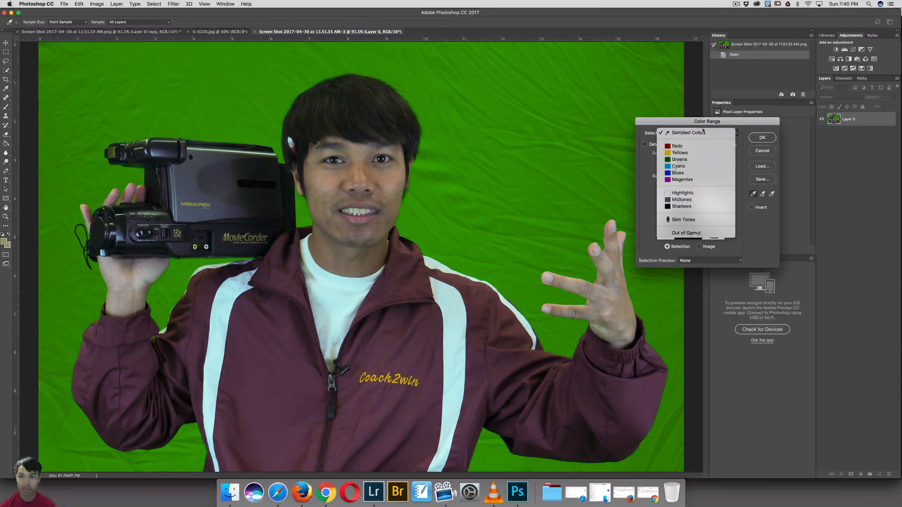
pyautogui.click(693, 134)
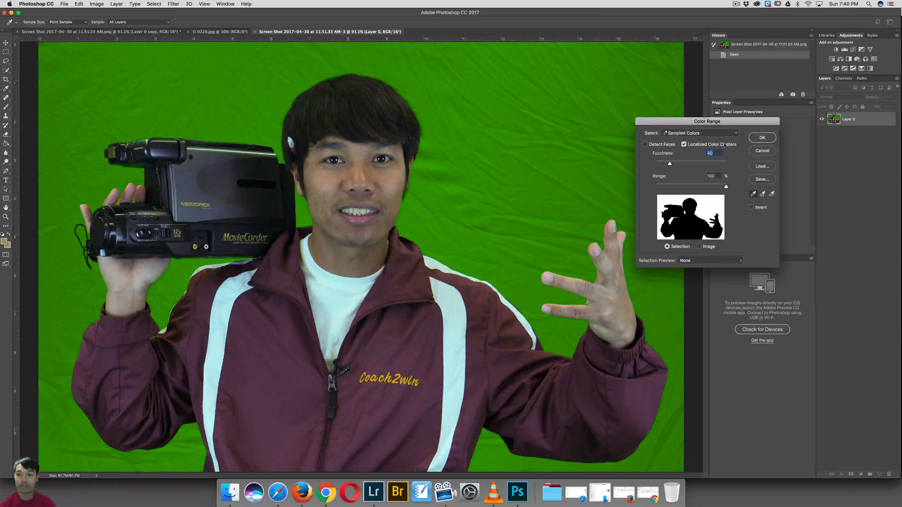
pyautogui.click(761, 138)
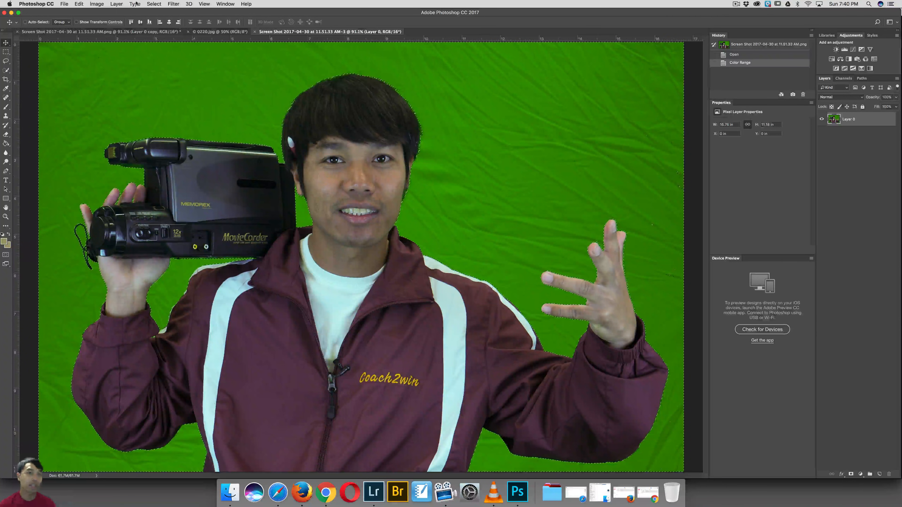
# Step: Invert the backdrop selection and add a layer mask from it so only the man and camcorder show
pyautogui.click(151, 4)
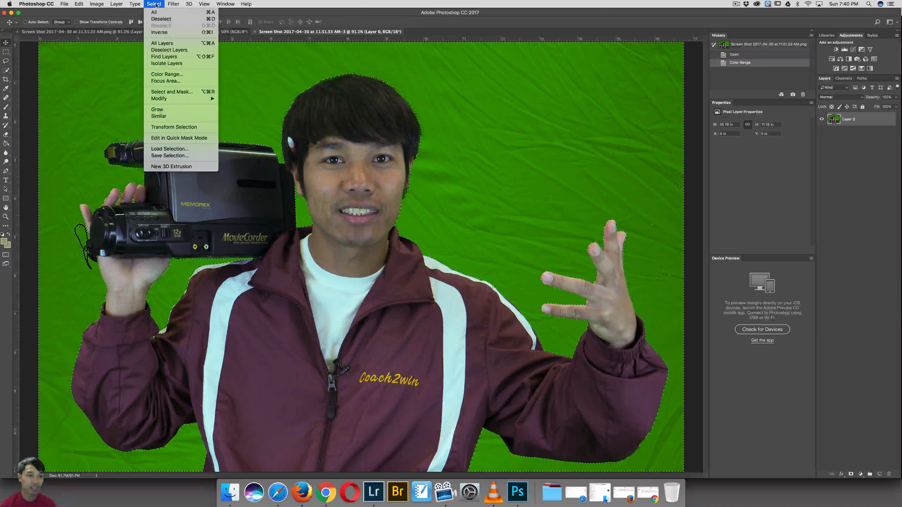
pyautogui.click(164, 33)
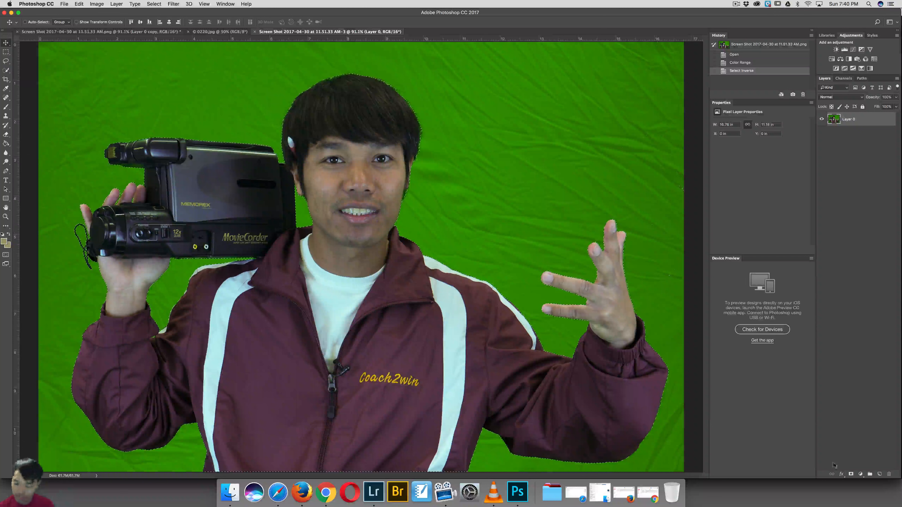
pyautogui.click(850, 474)
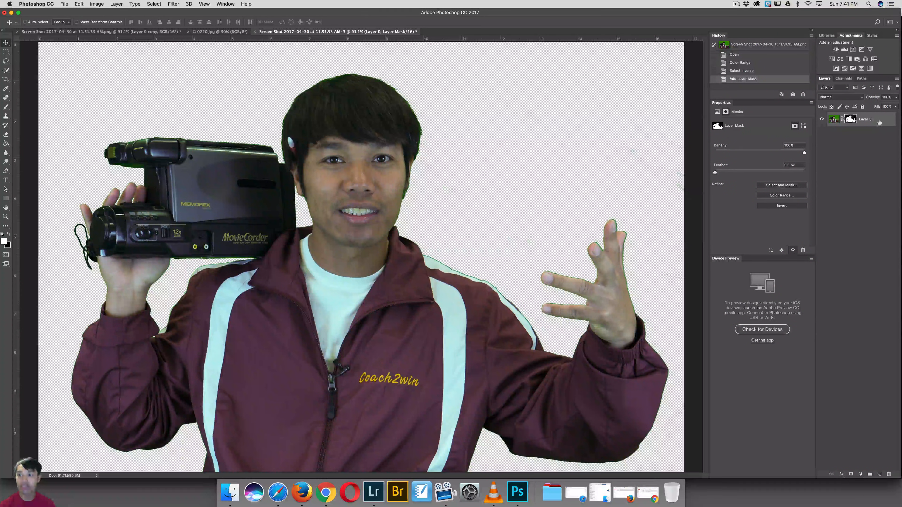
pyautogui.doubleClick(851, 119)
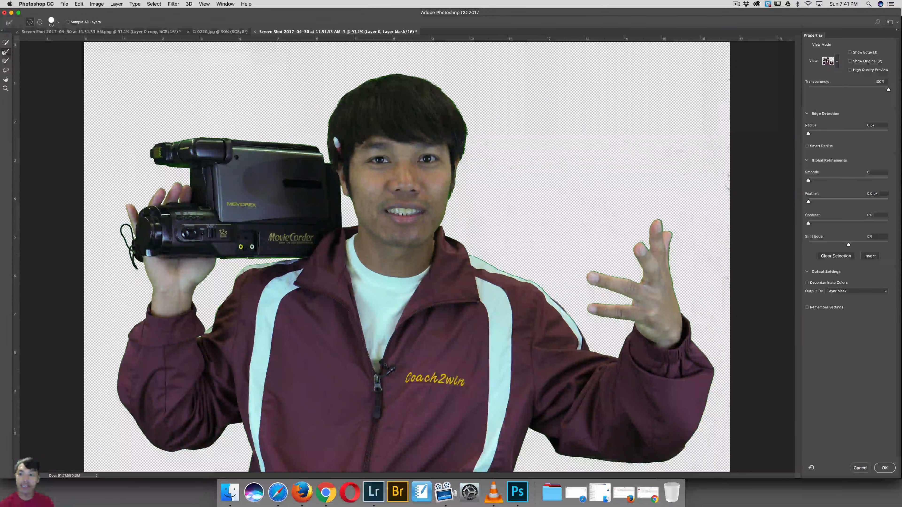
pyautogui.moveTo(808, 133); pyautogui.dragTo(821, 134)
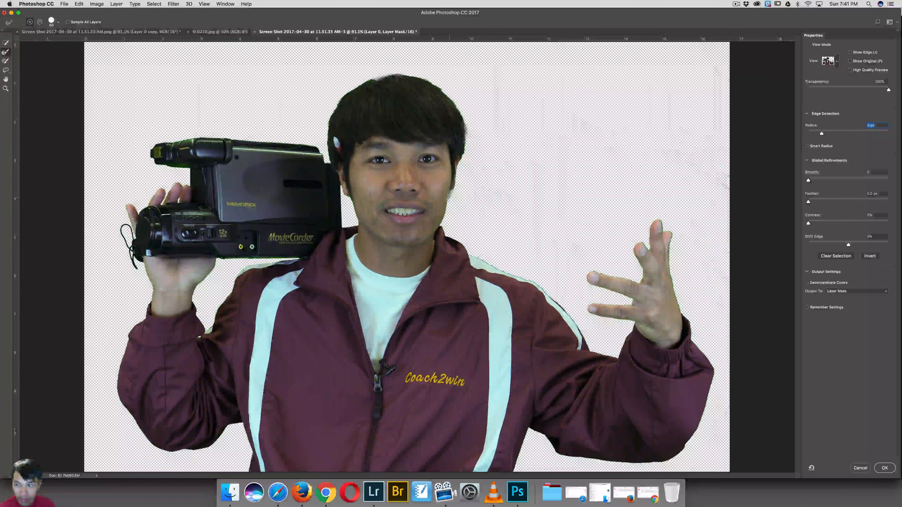
pyautogui.moveTo(808, 181); pyautogui.dragTo(819, 203)
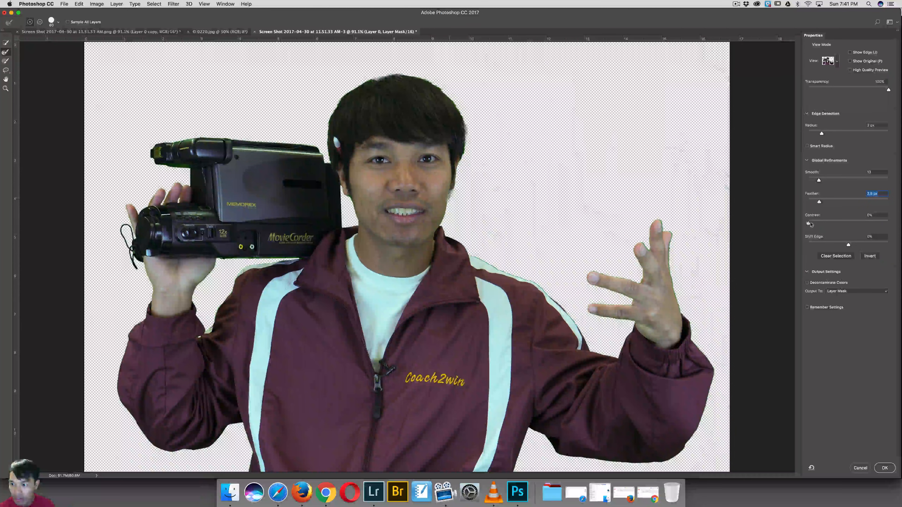
pyautogui.moveTo(849, 244); pyautogui.dragTo(844, 246)
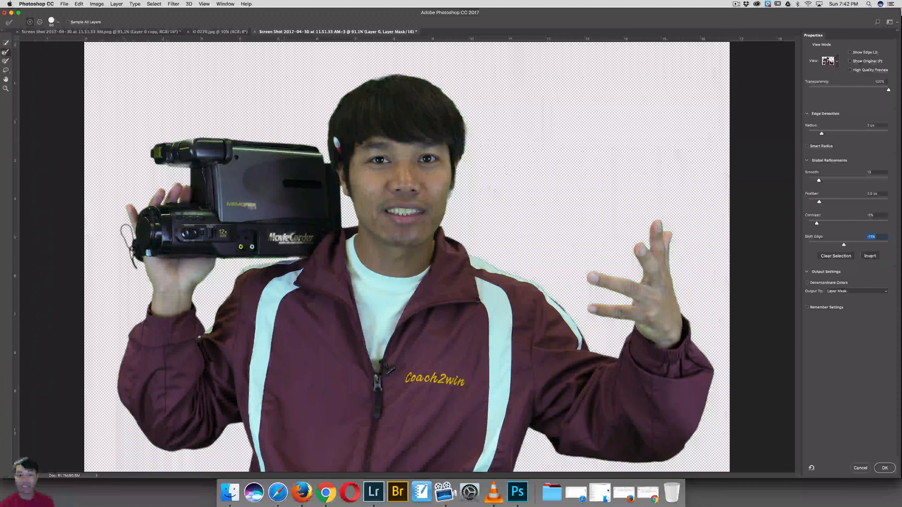
pyautogui.click(855, 467)
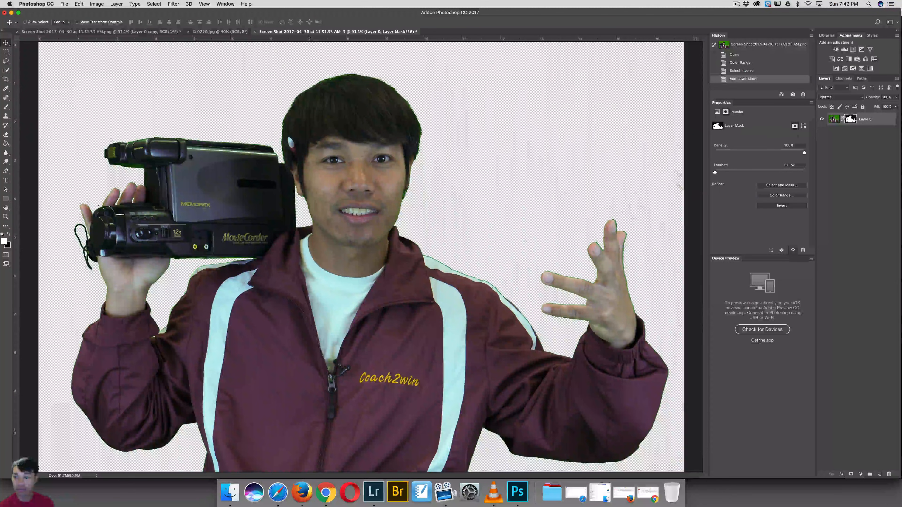
# Step: Refine the mask in Select and Mask with slight feather and contrast, Shift Edge about -7%, and Decontaminate Colors, outputting to a new layer with layer mask
pyautogui.press('alt+super+r')
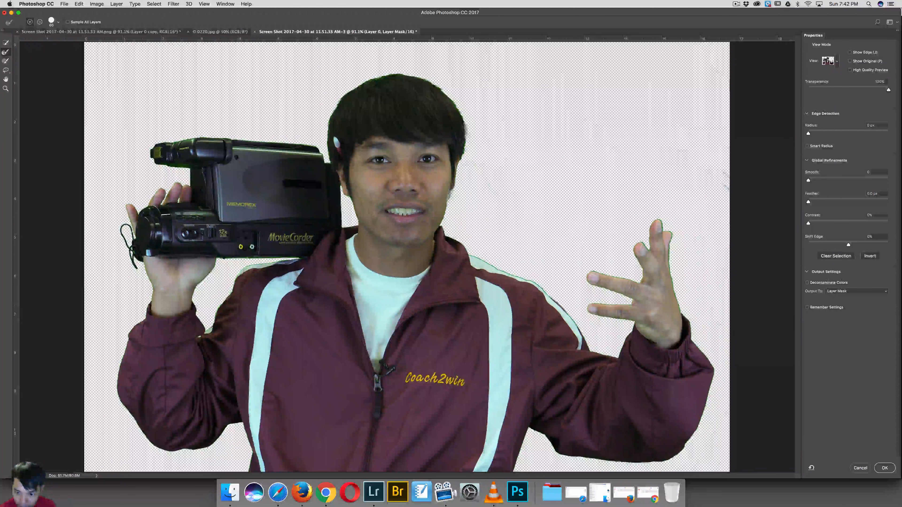
pyautogui.moveTo(807, 201); pyautogui.dragTo(845, 245)
pyautogui.click(807, 224)
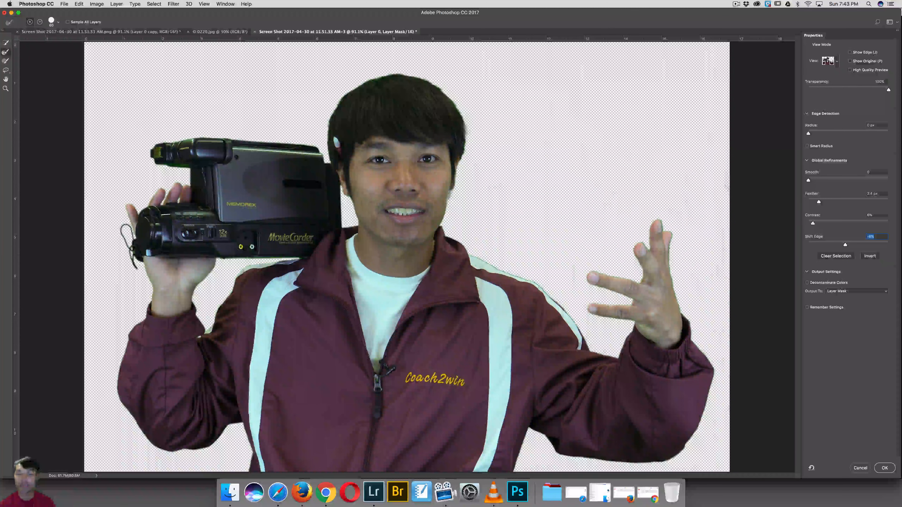
pyautogui.moveTo(852, 248); pyautogui.dragTo(897, 251)
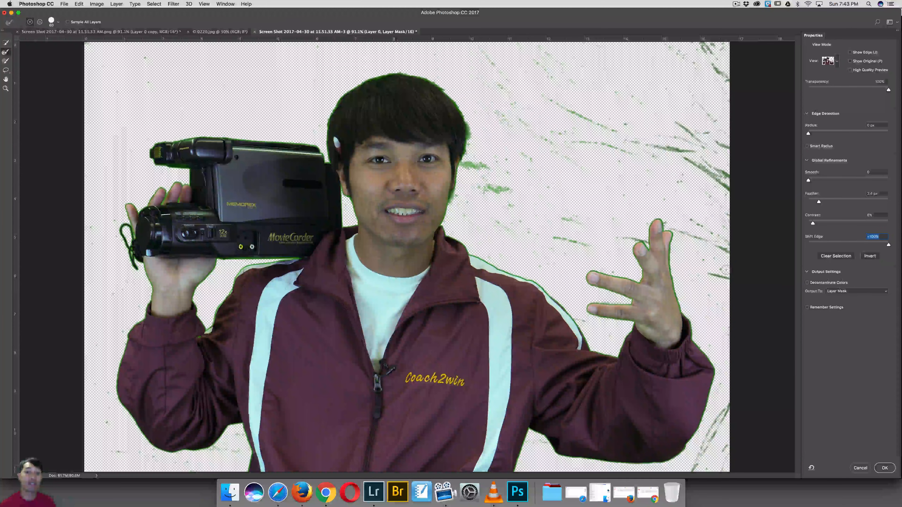
pyautogui.moveTo(887, 245); pyautogui.dragTo(844, 247)
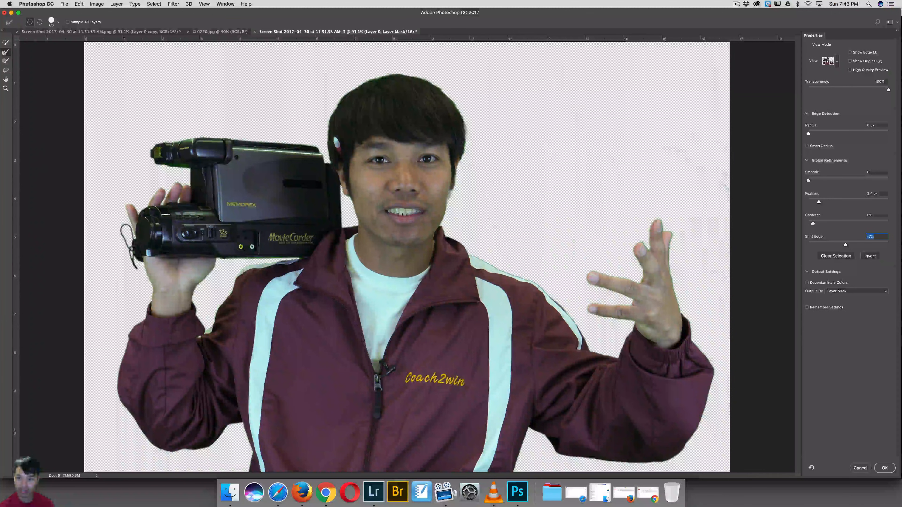
pyautogui.click(806, 283)
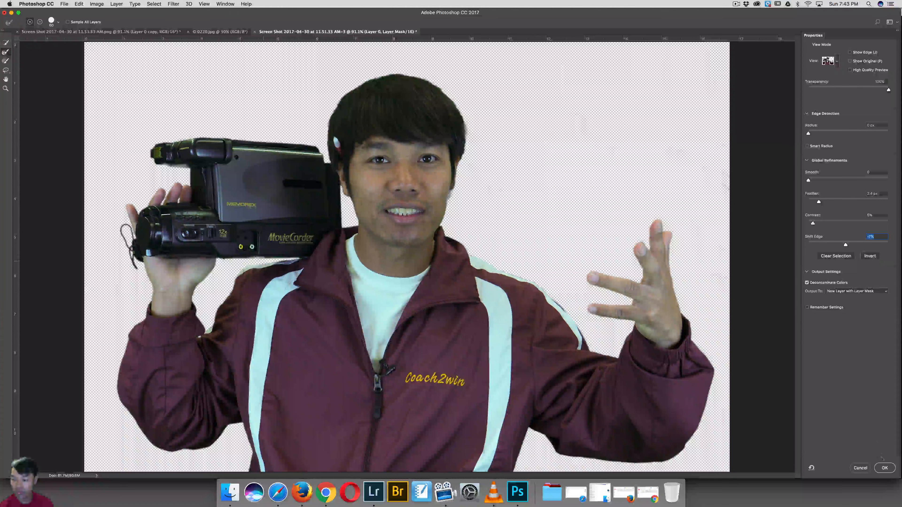
pyautogui.click(884, 468)
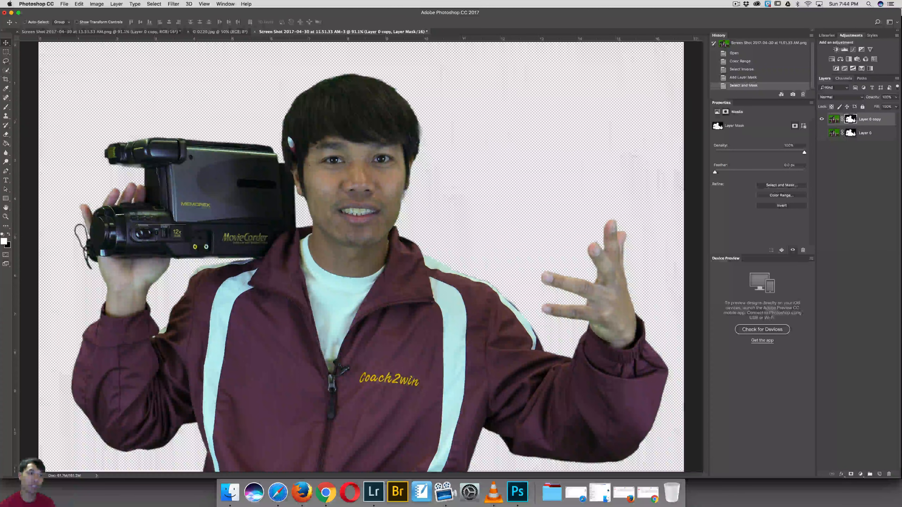
# Step: Open the temple backdrop image 0220.jpg from the Backdrops folder in Pictures
pyautogui.click(64, 4)
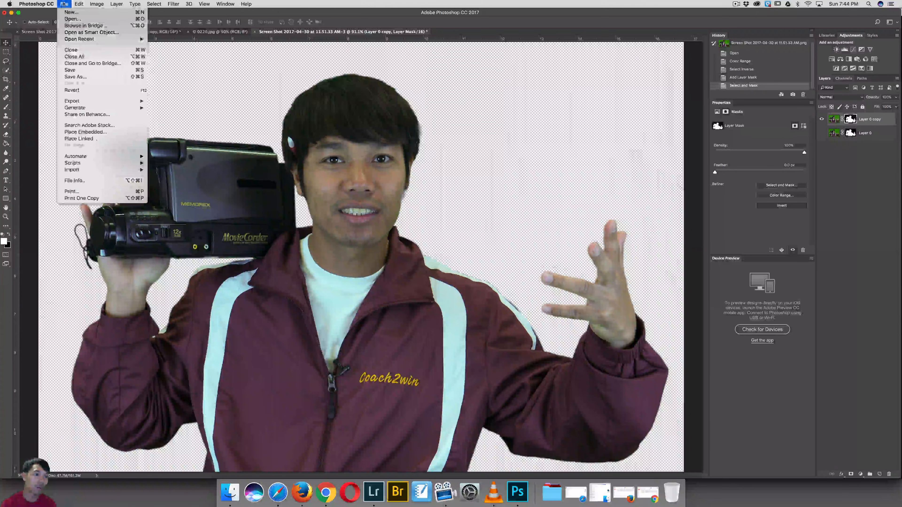
pyautogui.click(73, 19)
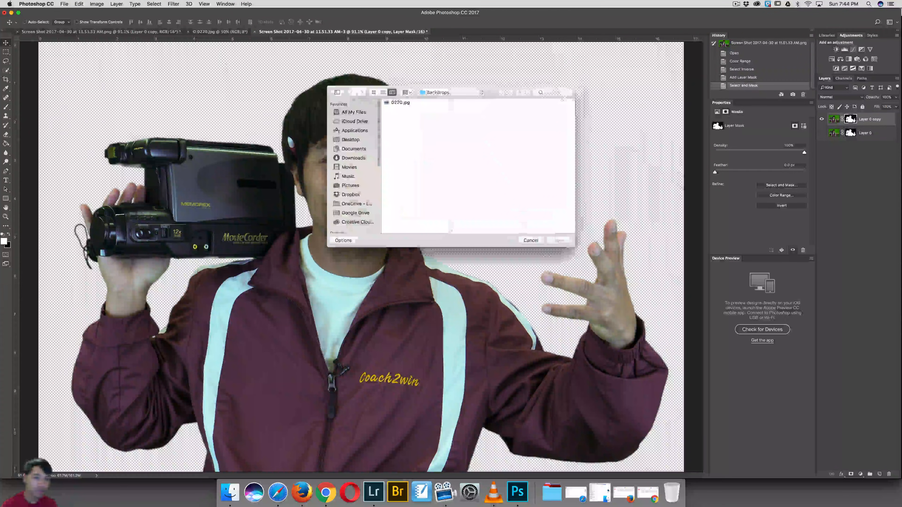
pyautogui.click(350, 186)
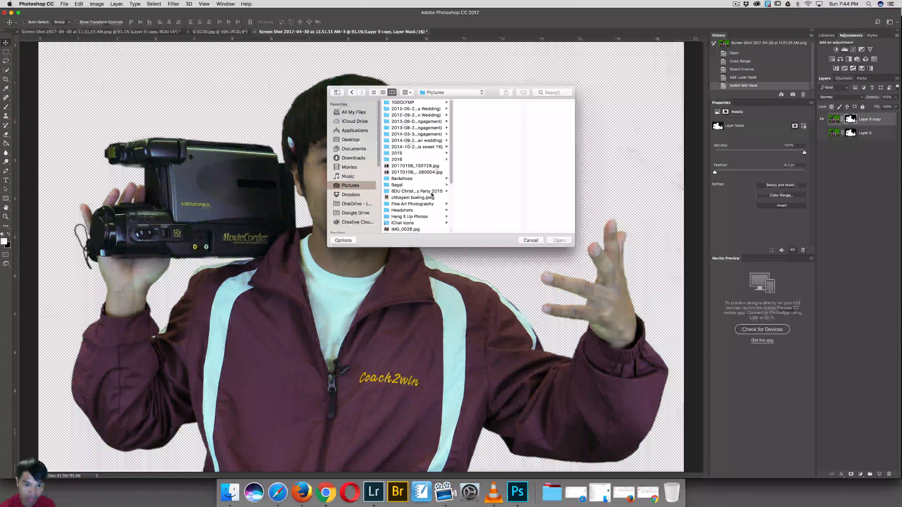
pyautogui.click(411, 176)
pyautogui.click(469, 104)
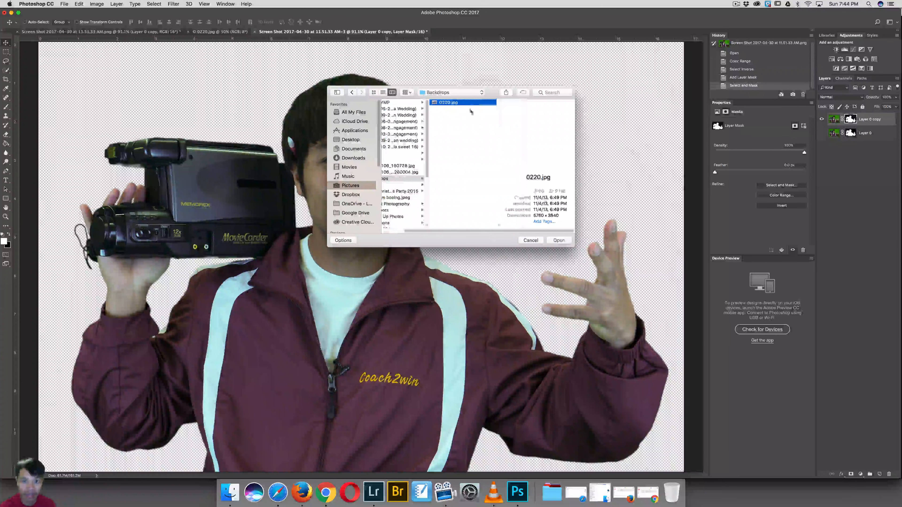
pyautogui.click(553, 241)
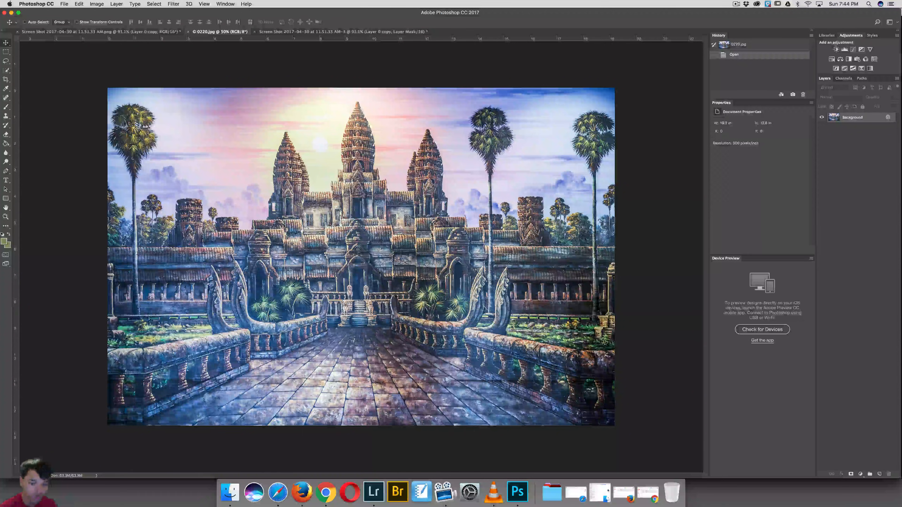
# Step: Bring the temple image into the cutout document, accepting the depth and color profile conversions, and reposition it so the temple towers fill the canvas
pyautogui.click(290, 31)
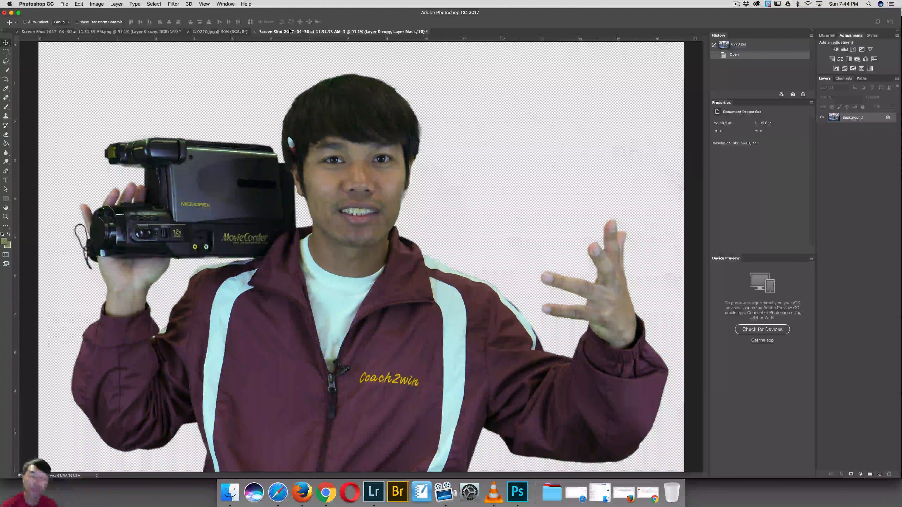
pyautogui.press('super+v')
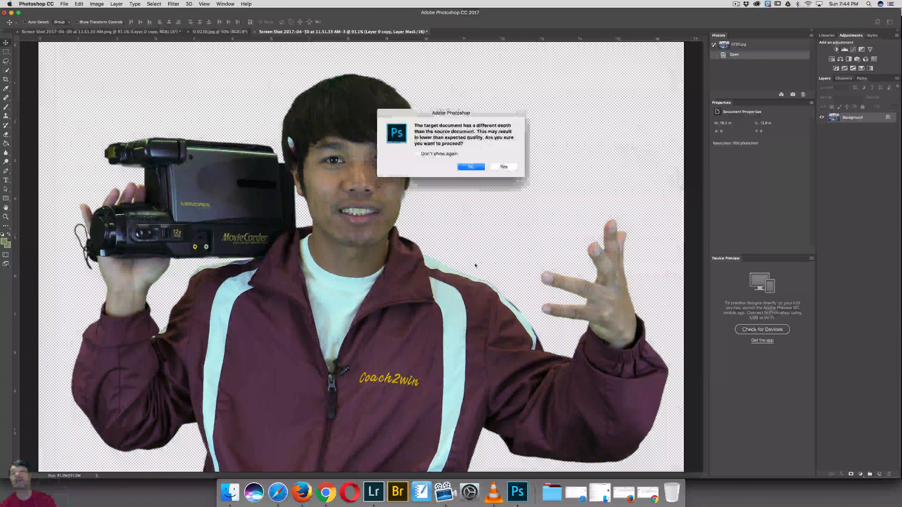
pyautogui.click(495, 167)
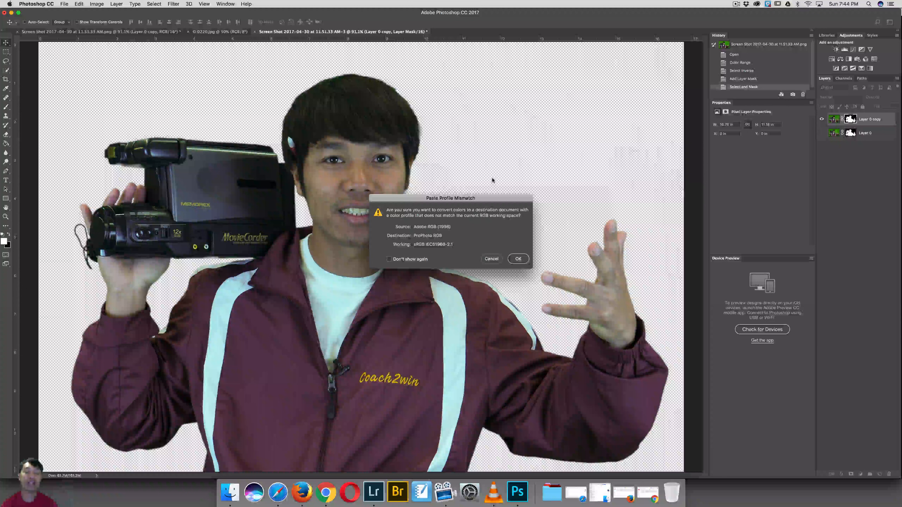
pyautogui.click(519, 259)
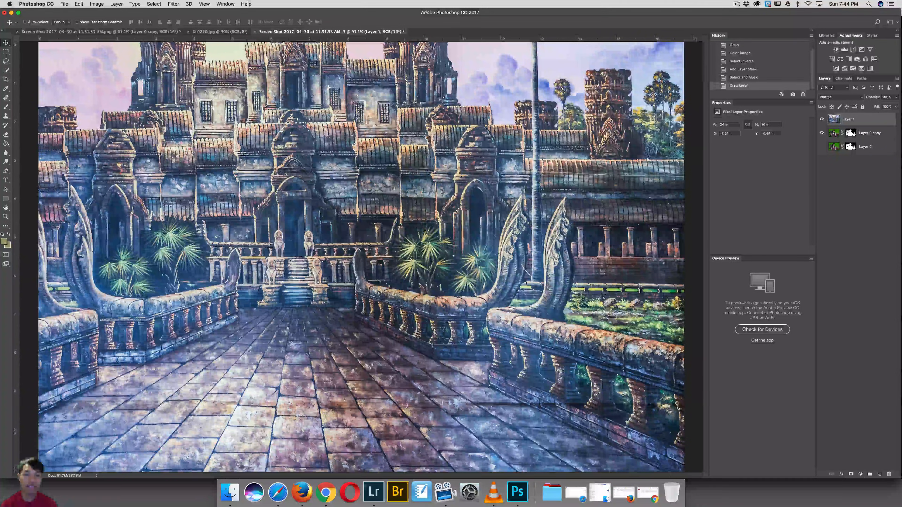
pyautogui.moveTo(394, 245); pyautogui.dragTo(485, 345)
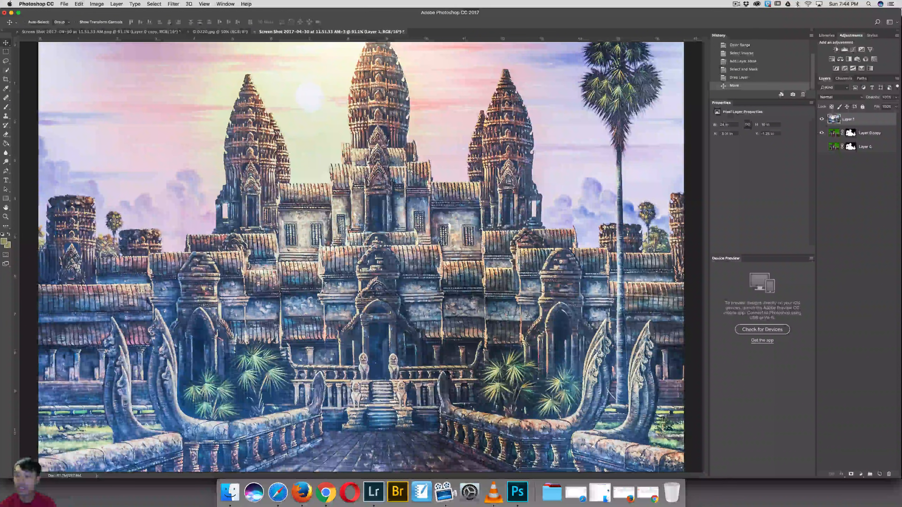
# Step: Place the temple layer below both masked photo layers so the man appears in front of it
pyautogui.moveTo(833, 133); pyautogui.dragTo(835, 121)
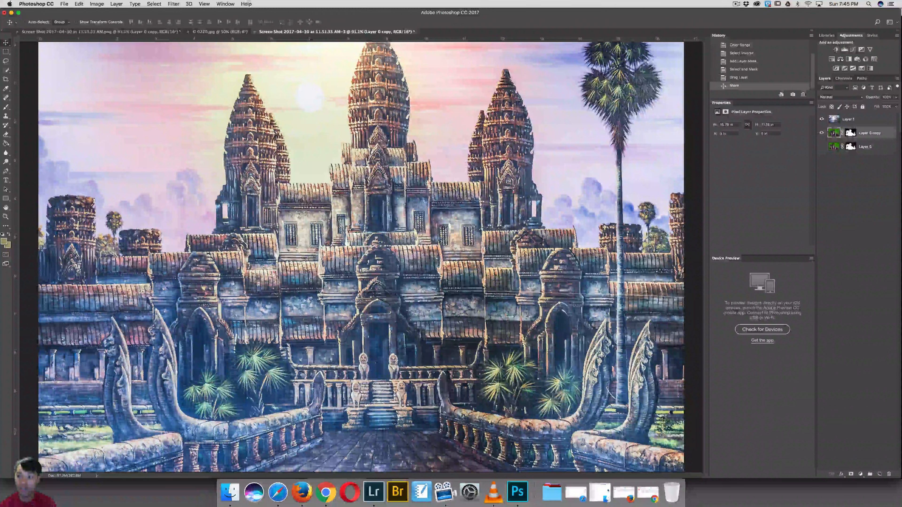
pyautogui.click(833, 119)
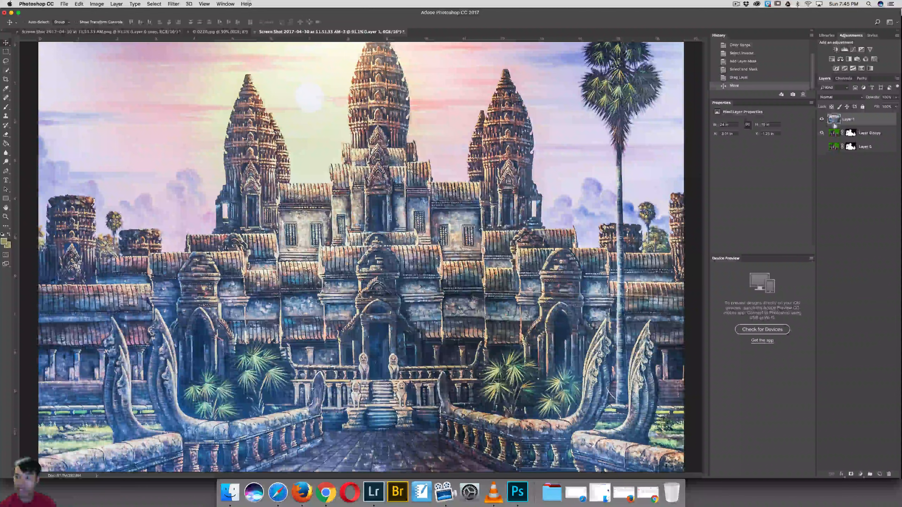
pyautogui.moveTo(832, 119); pyautogui.dragTo(837, 157)
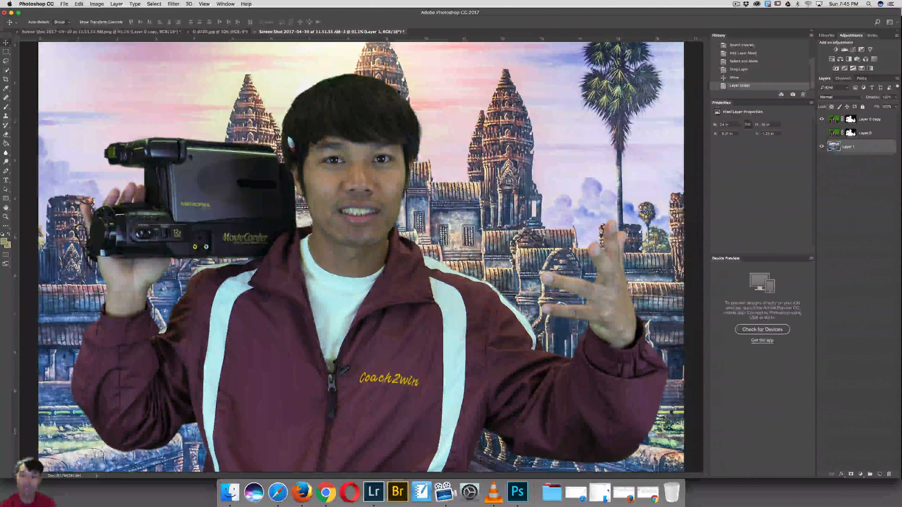
# Step: Reopen the Layer 0 copy mask in Select and Mask and output it with Decontaminate Colors to another new layer with layer mask
pyautogui.click(851, 119)
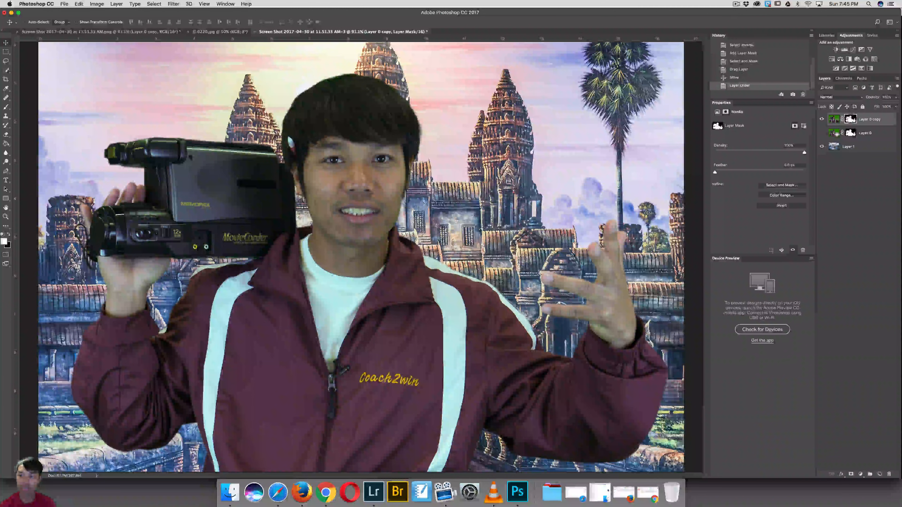
pyautogui.click(821, 133)
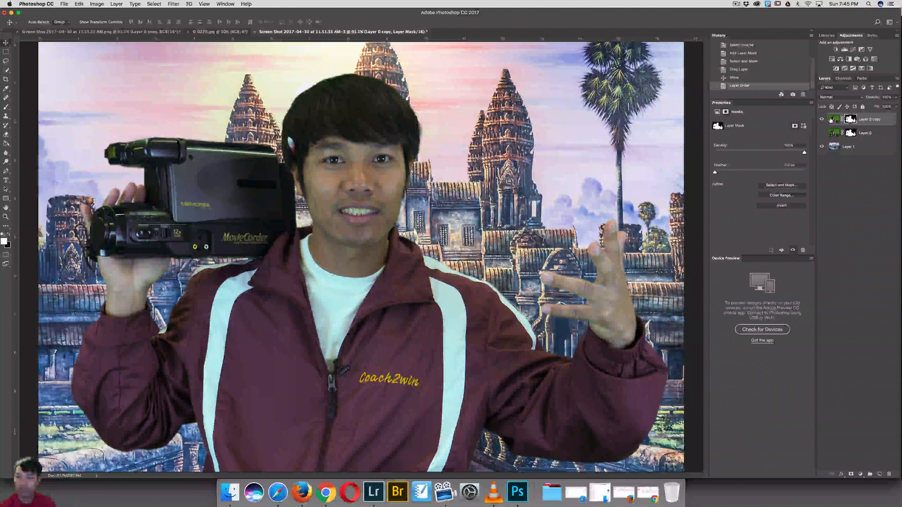
pyautogui.doubleClick(848, 122)
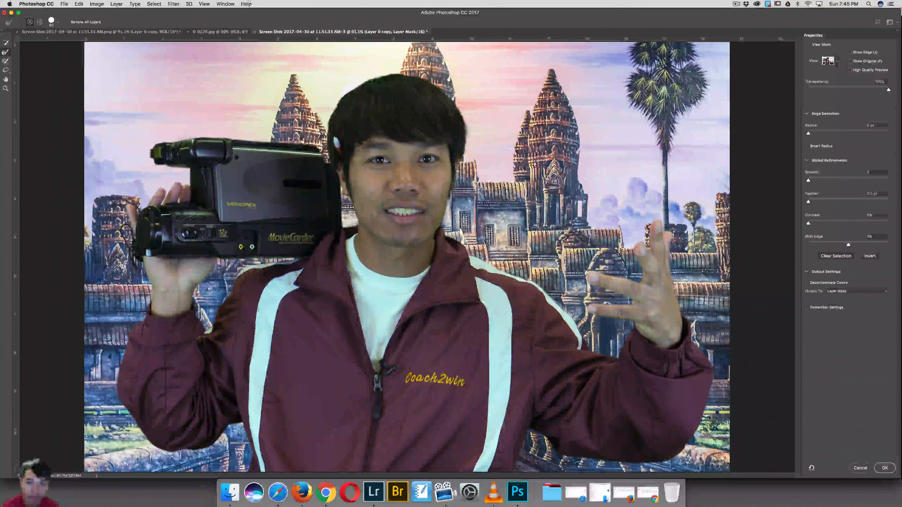
pyautogui.click(806, 282)
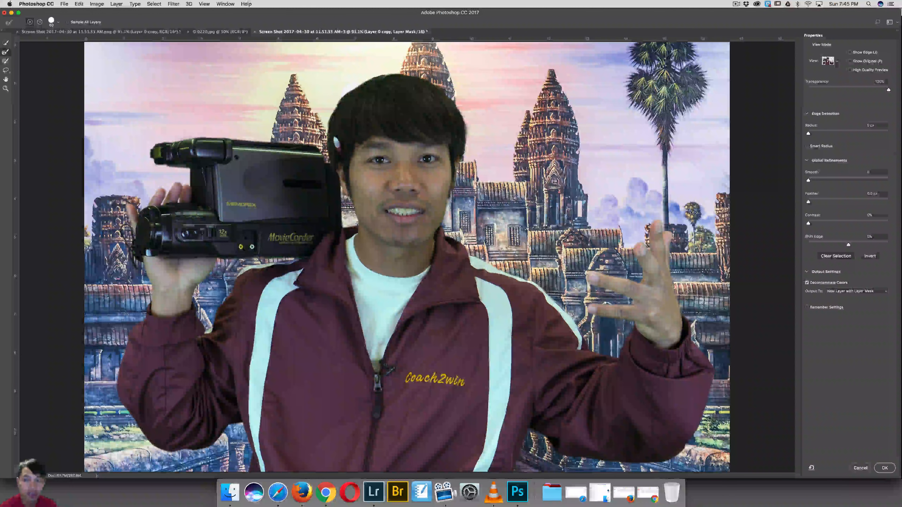
pyautogui.press('Return')
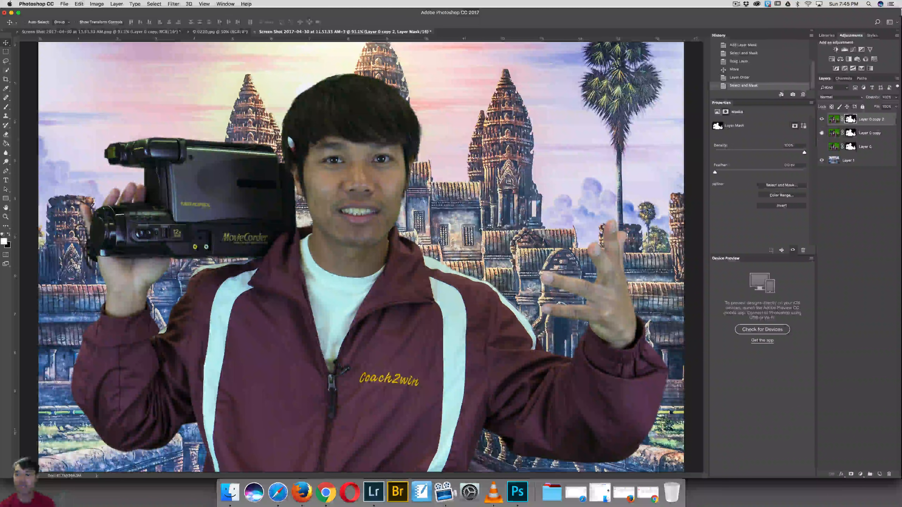
# Step: Hide Layer 0 copy 2, show Layer 0 copy instead, and check its mask in Select and Mask without applying changes
pyautogui.click(821, 120)
pyautogui.click(821, 133)
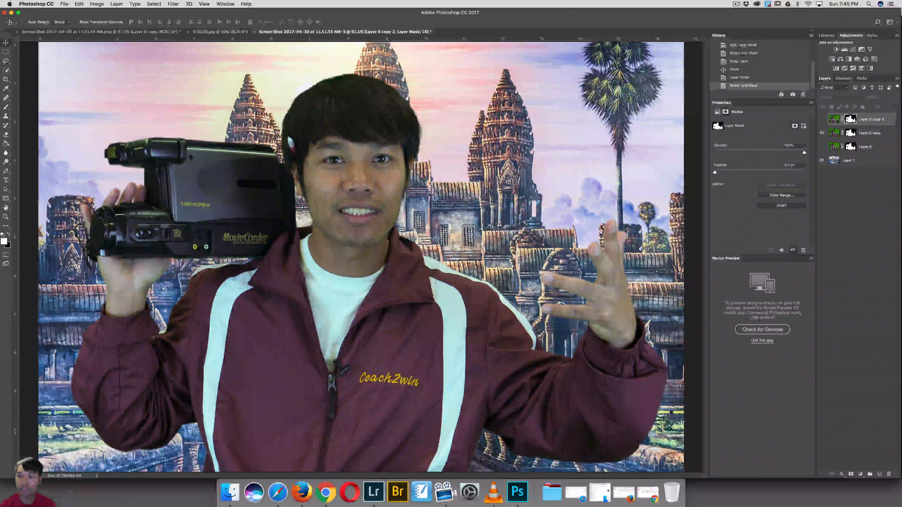
pyautogui.doubleClick(849, 134)
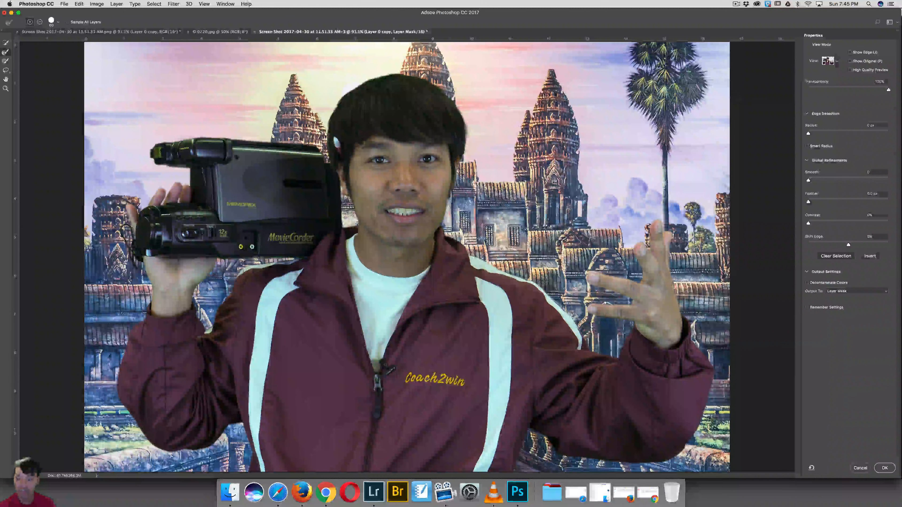
pyautogui.click(860, 468)
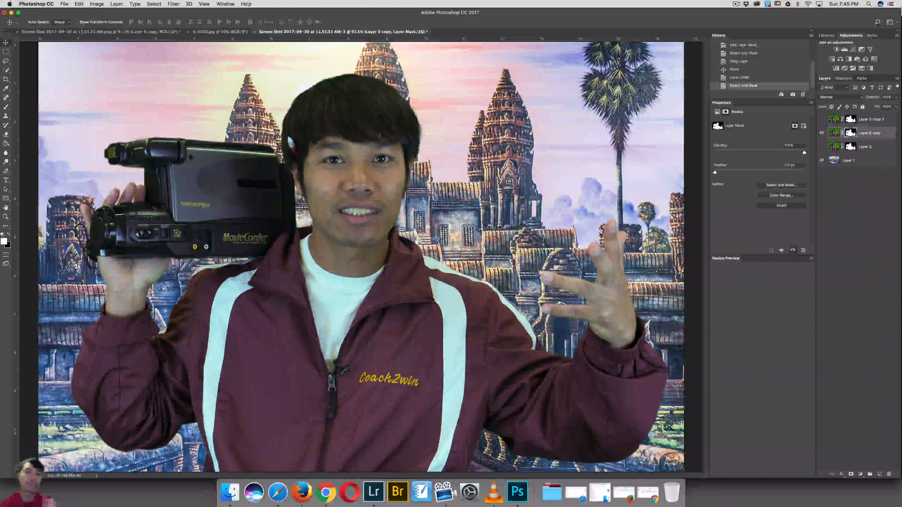